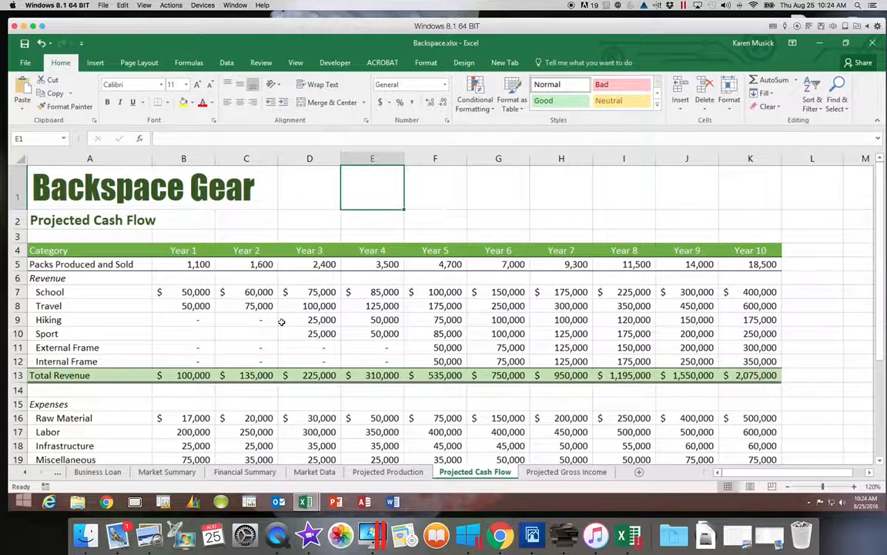
- Select the year headings in A4:K4 together with the Cash Flow row A30:K30 on the Projected Cash Flow sheet
left_click(123, 250)
left_click_drag(123, 249, 745, 255)
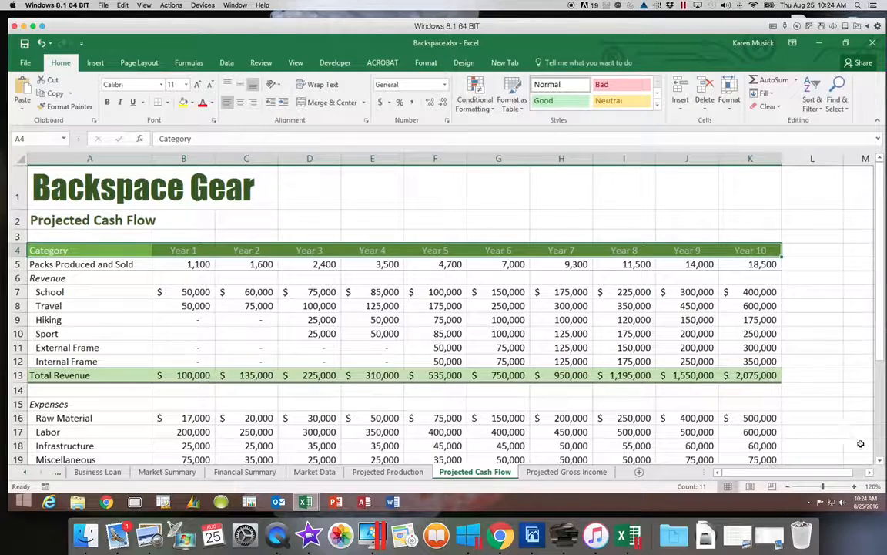
left_click(879, 460)
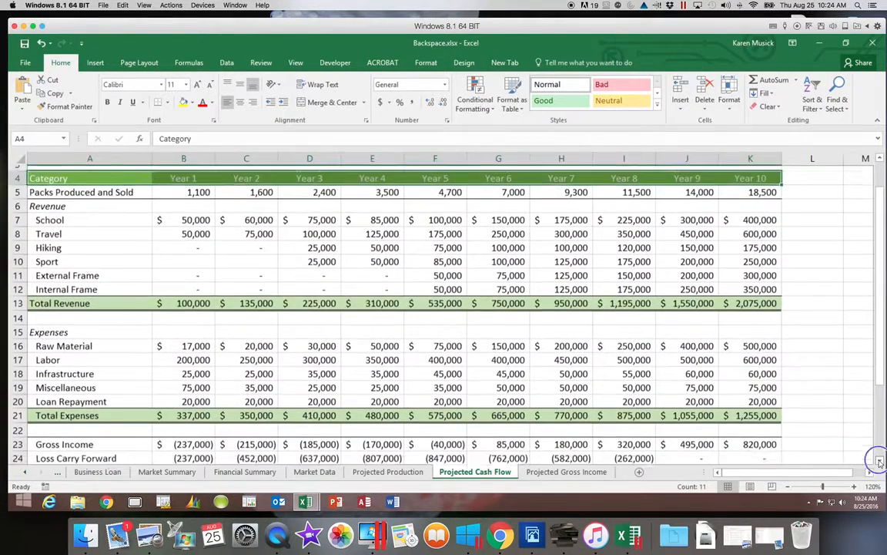
left_click(879, 461)
left_click(880, 462)
left_click(879, 462)
left_click(879, 461)
left_click(879, 461)
left_click(880, 461)
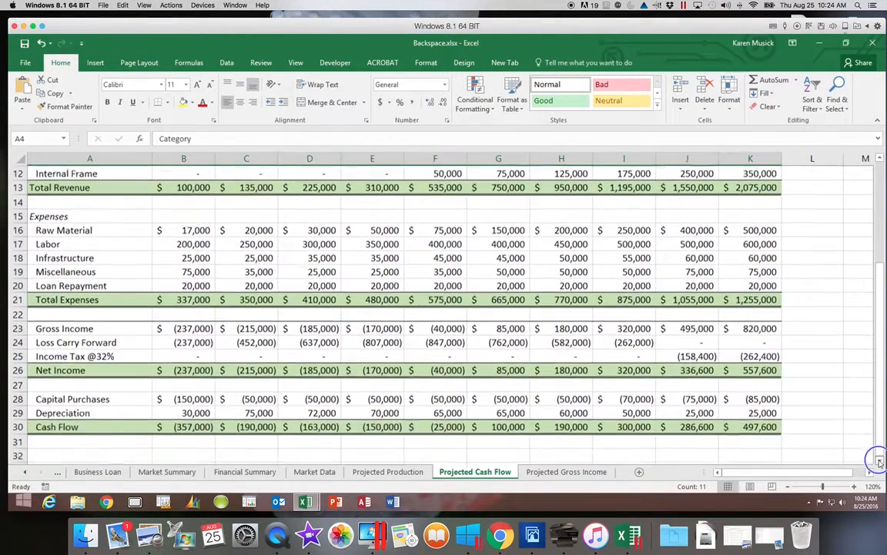
left_click(880, 462)
left_click(879, 461)
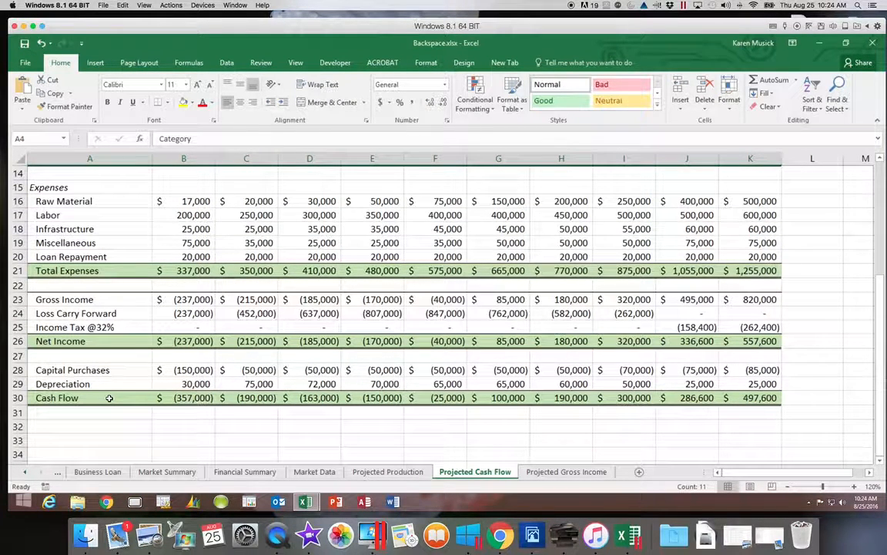
left_click_drag(109, 398, 728, 398)
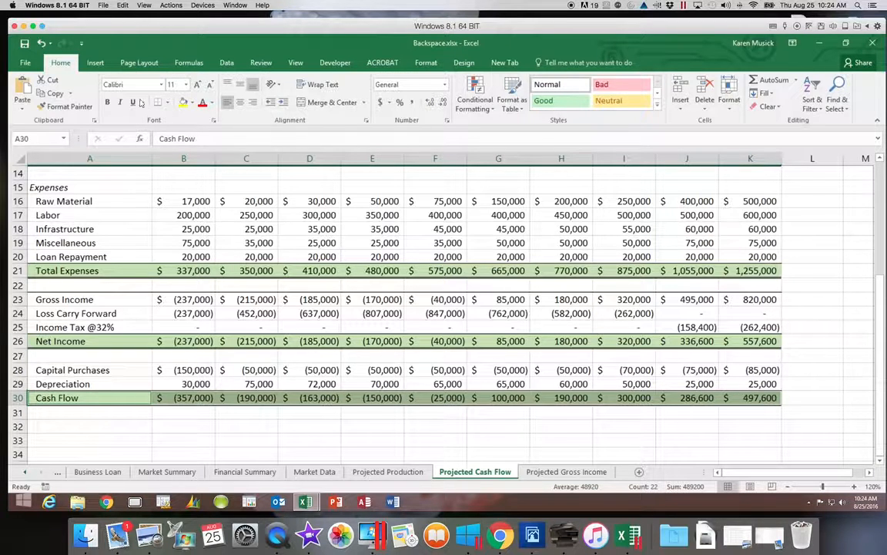
- Insert the recommended Line chart of Cash Flow for Year 1 to Year 10 from the selected ranges
left_click(97, 66)
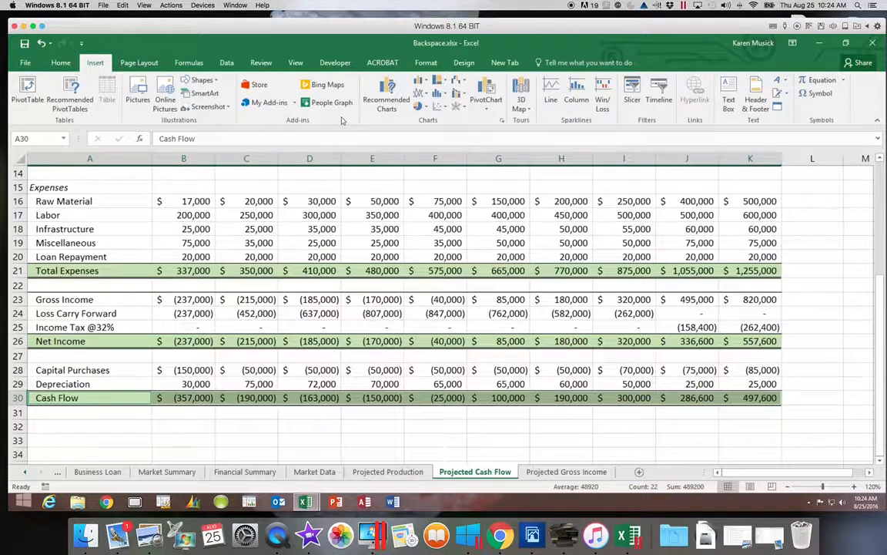
left_click(380, 110)
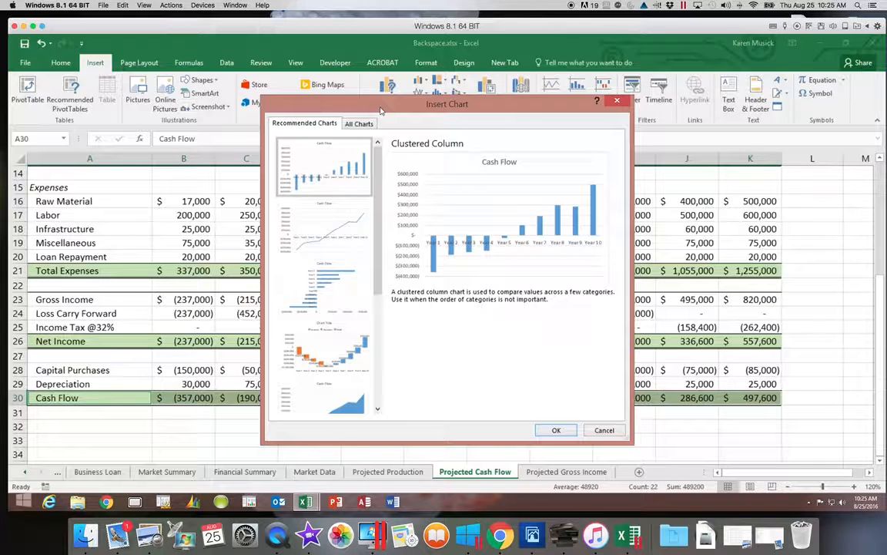
left_click(336, 232)
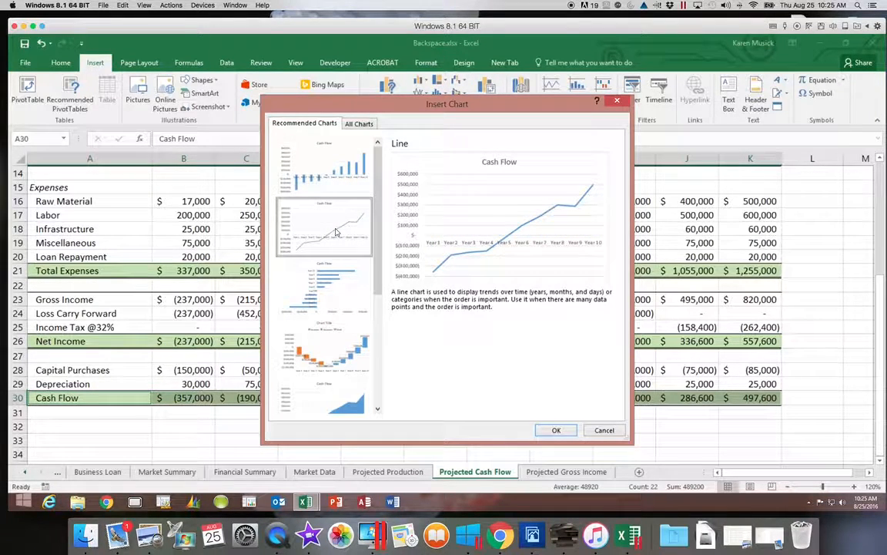
left_click(556, 430)
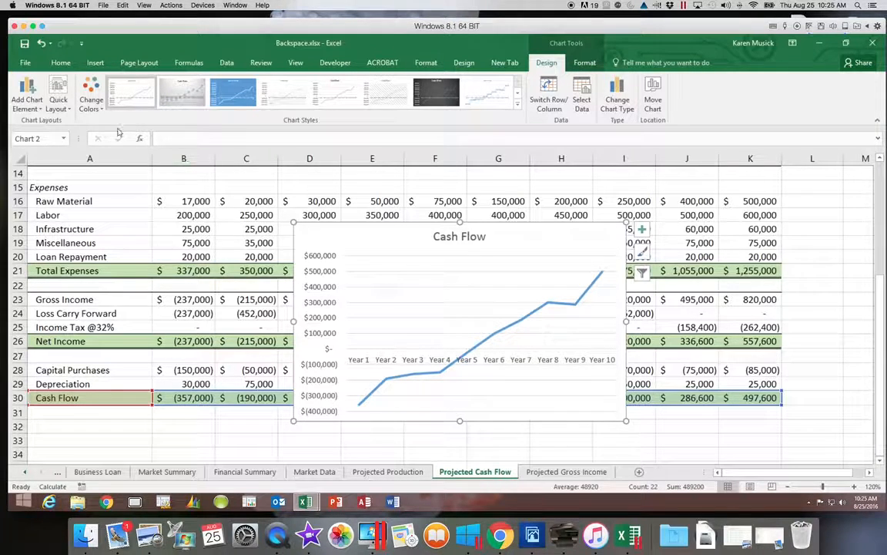
- Move the Cash Flow chart to cell A12 of the Financial Summary sheet and resize it to fit rows 12 to 24 across columns A to C
left_click(62, 63)
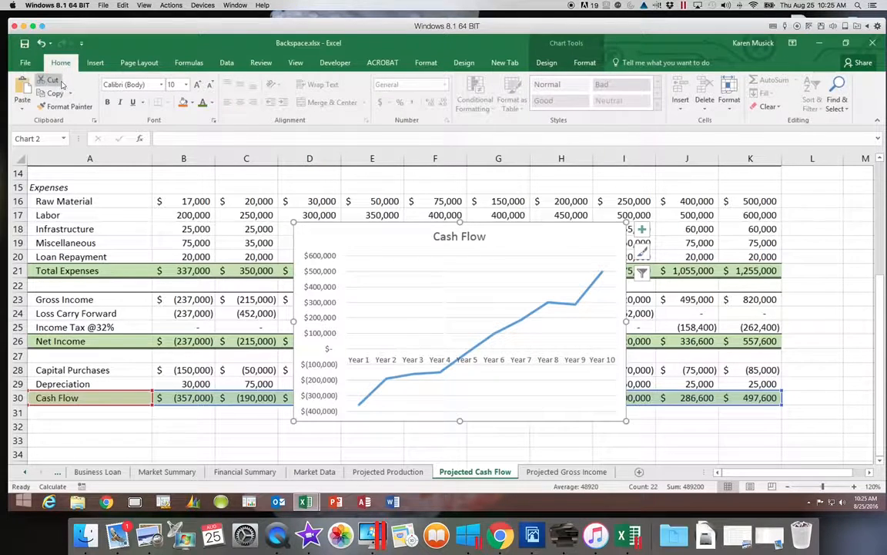
left_click(52, 80)
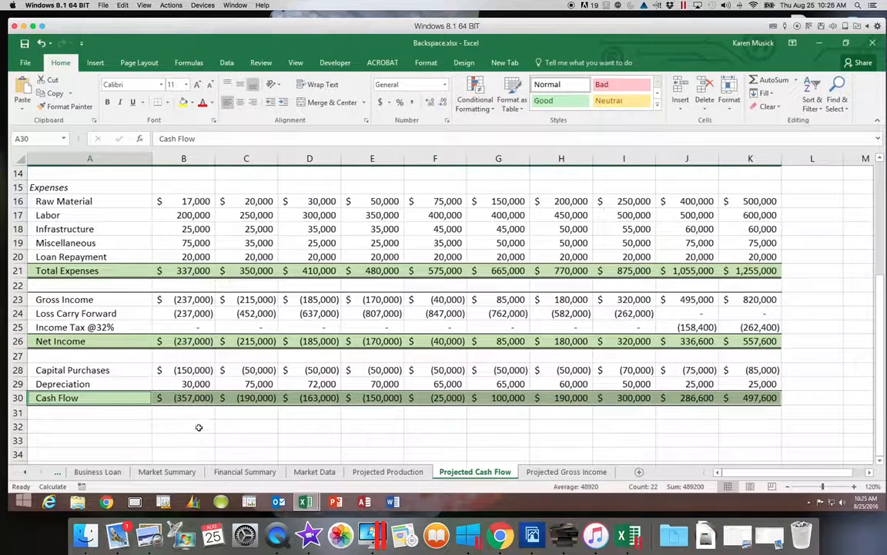
left_click(238, 473)
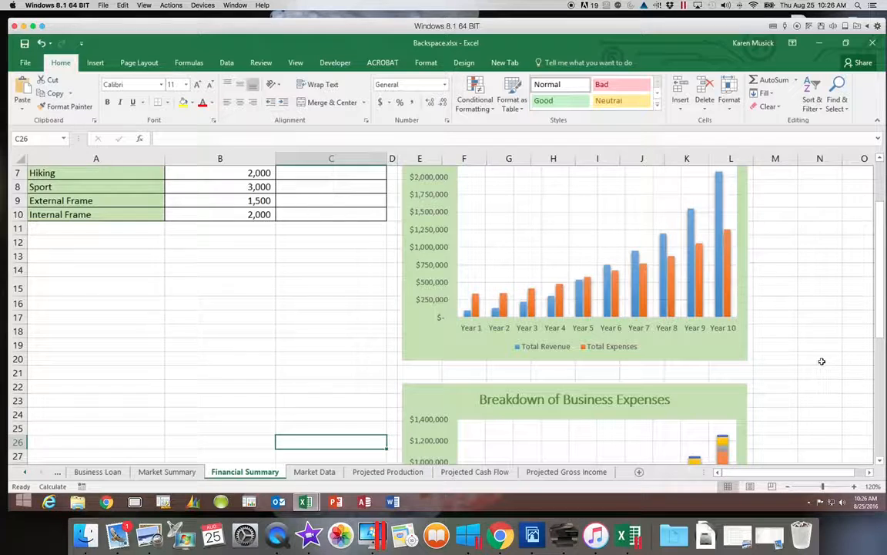
left_click(88, 243)
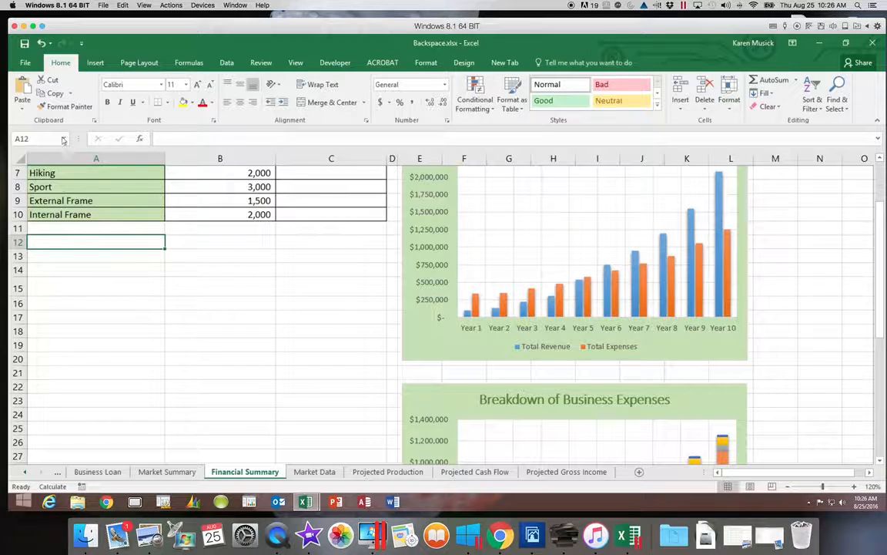
left_click(24, 89)
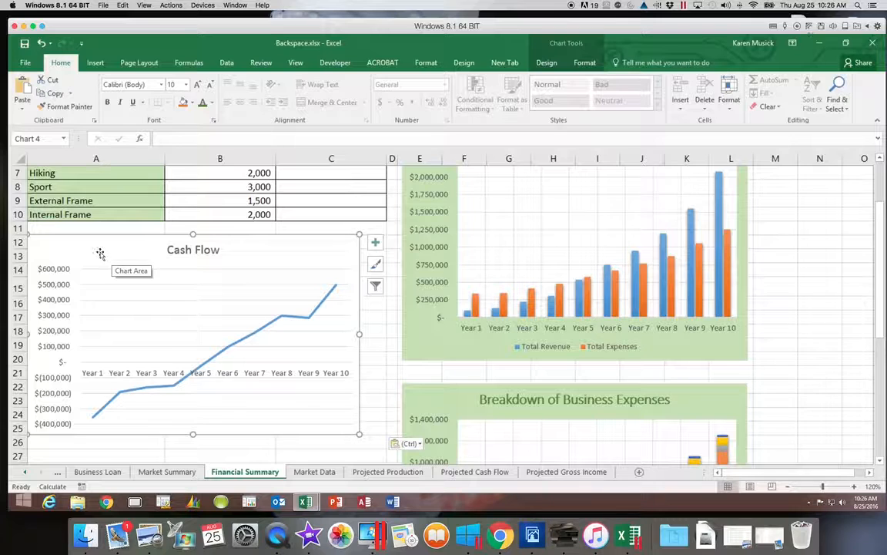
left_click_drag(91, 250, 94, 252)
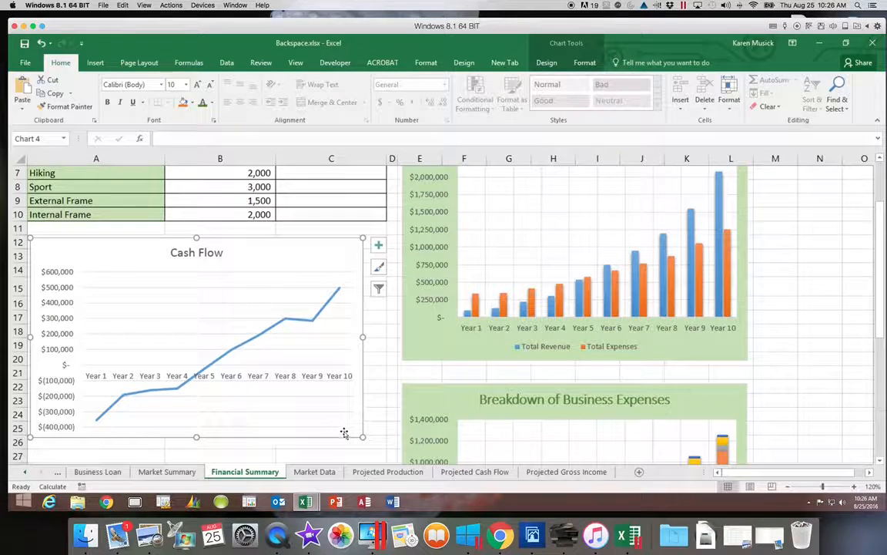
left_click_drag(362, 436, 380, 416)
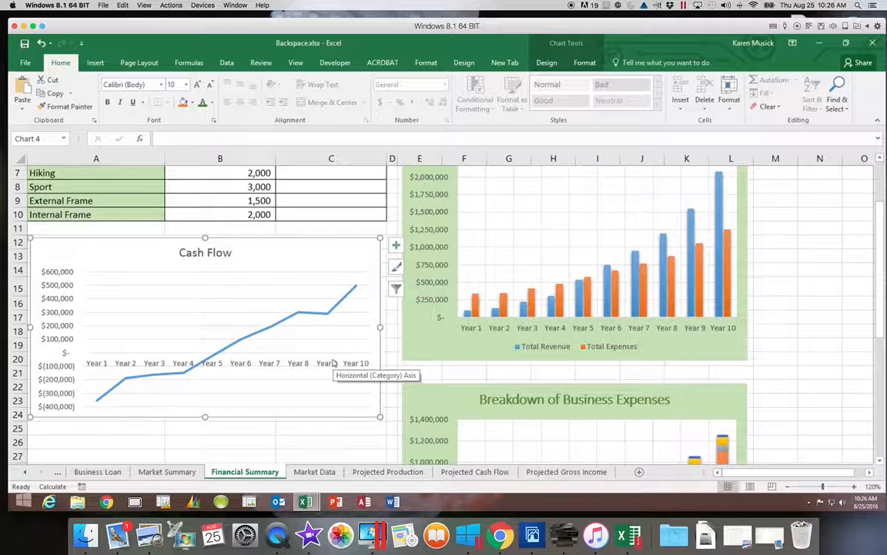
- Apply the last available line chart style, with a thick shadowed line and bold title, to the Cash Flow chart
left_click(396, 268)
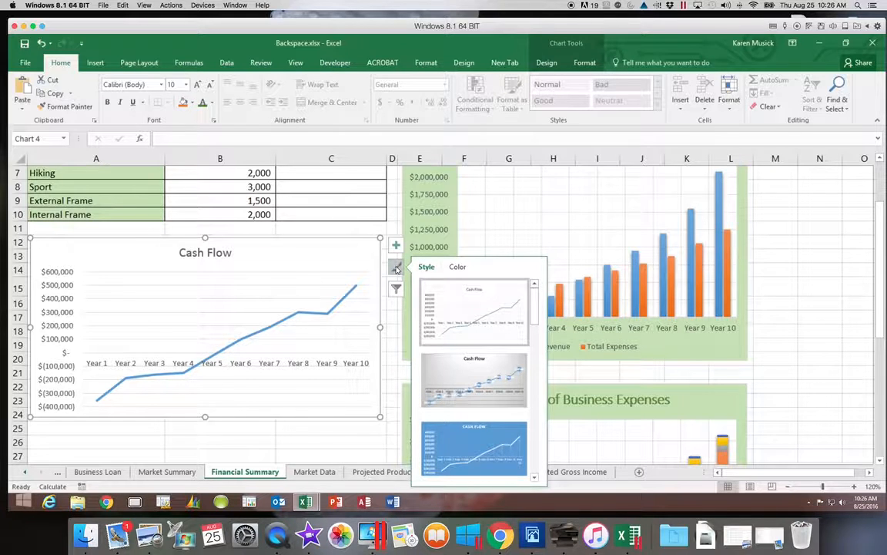
left_click(396, 267)
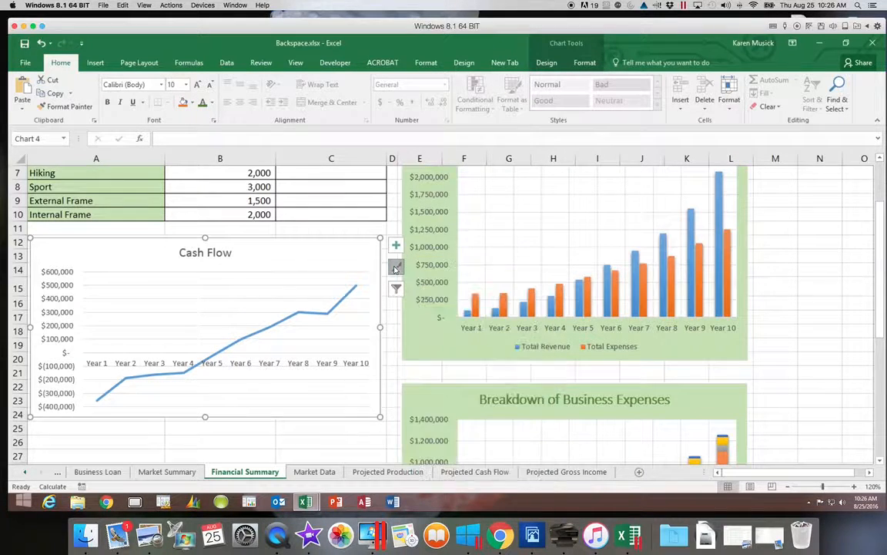
left_click(547, 63)
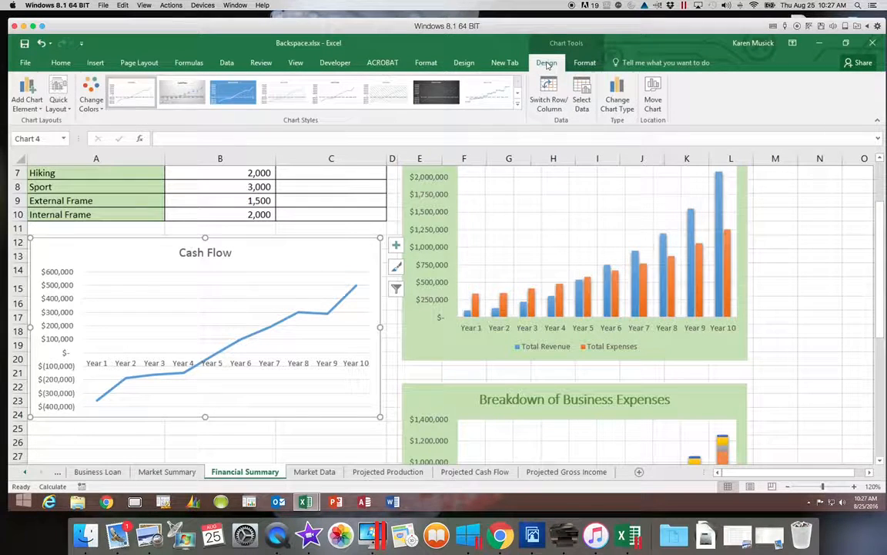
left_click(519, 107)
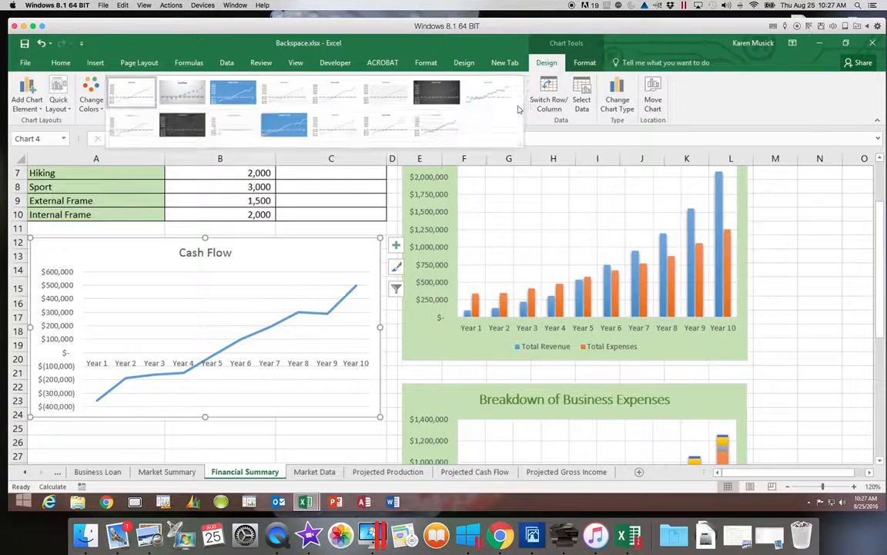
left_click(432, 123)
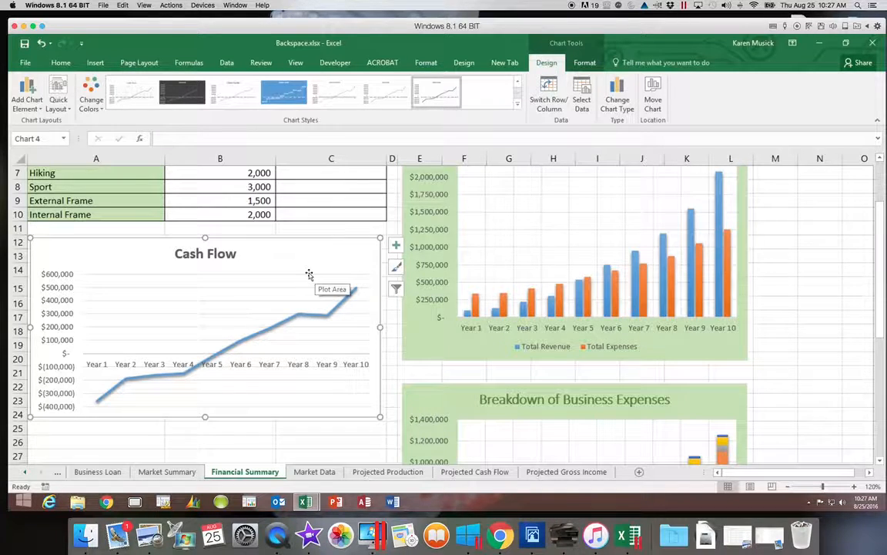
- Format the Cash Flow chart title in Calibri Light (Headings), without bold, in a darker shade of the green theme color
left_click(216, 256)
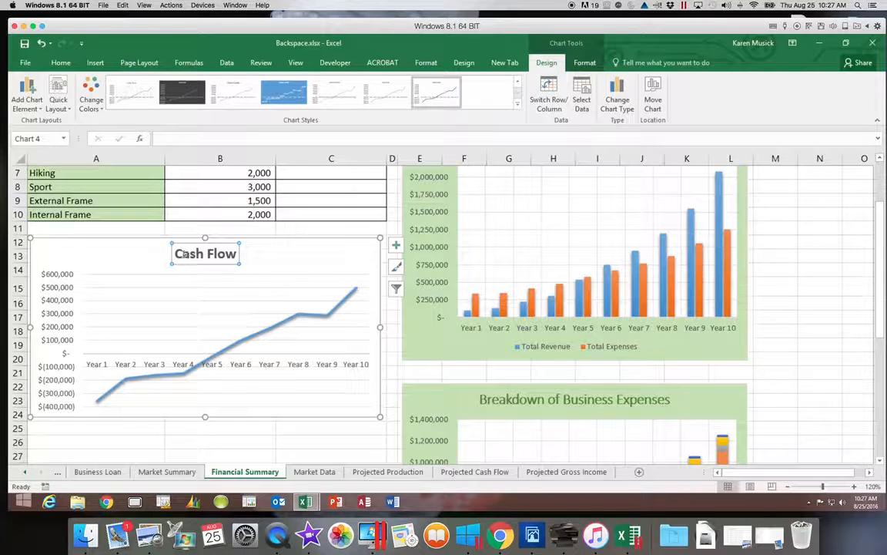
left_click(61, 63)
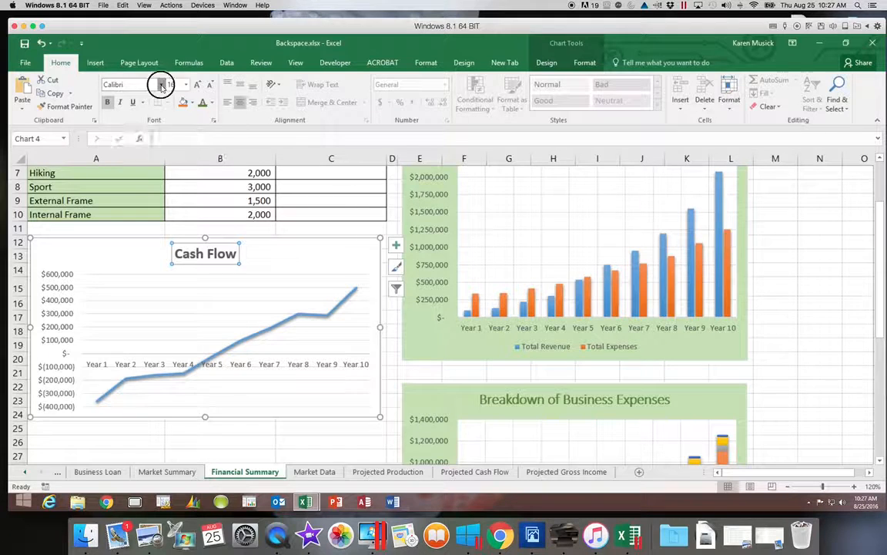
left_click(161, 85)
left_click(151, 112)
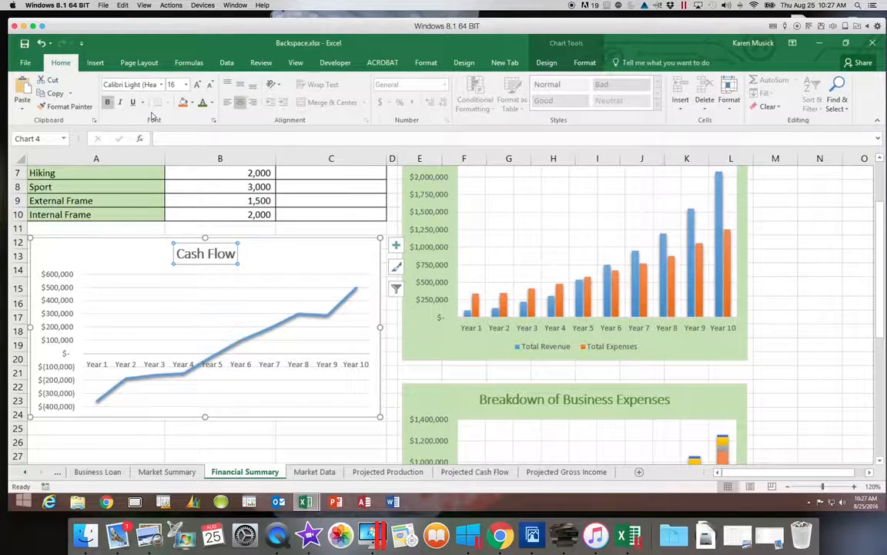
left_click(108, 105)
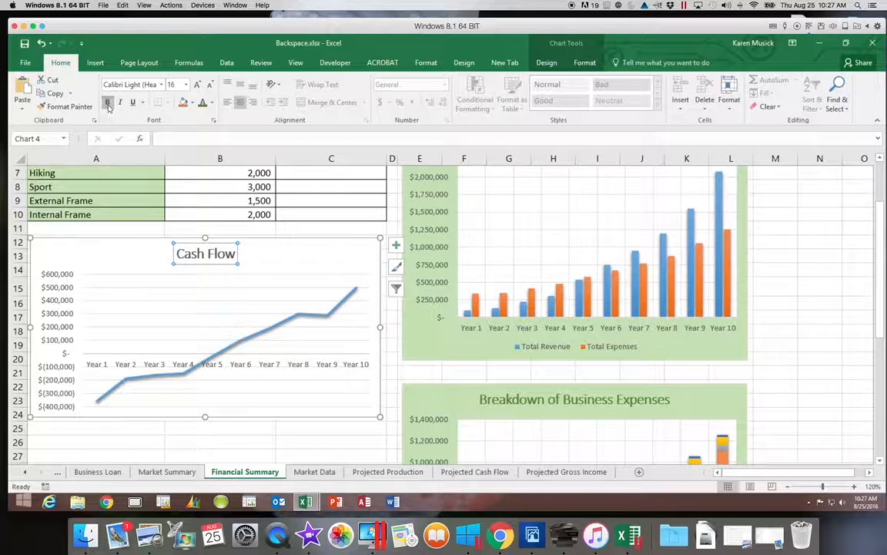
left_click(211, 103)
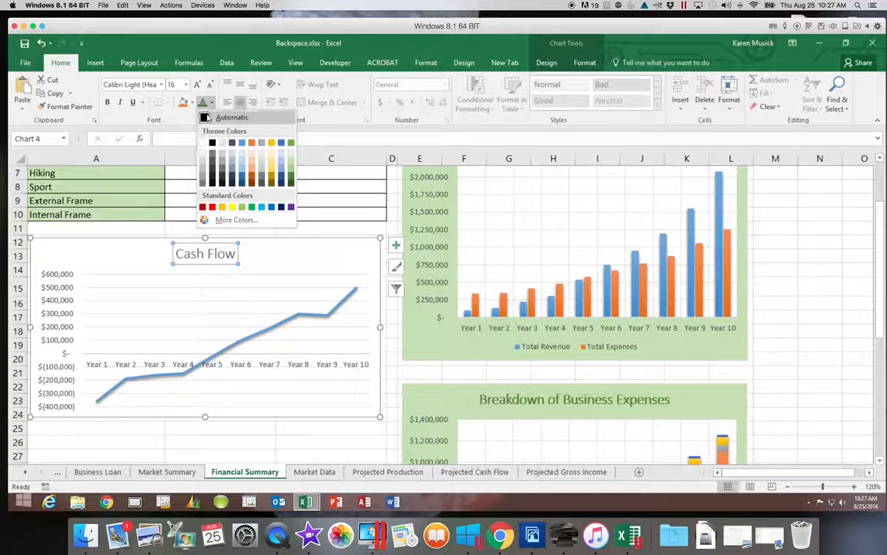
left_click(291, 176)
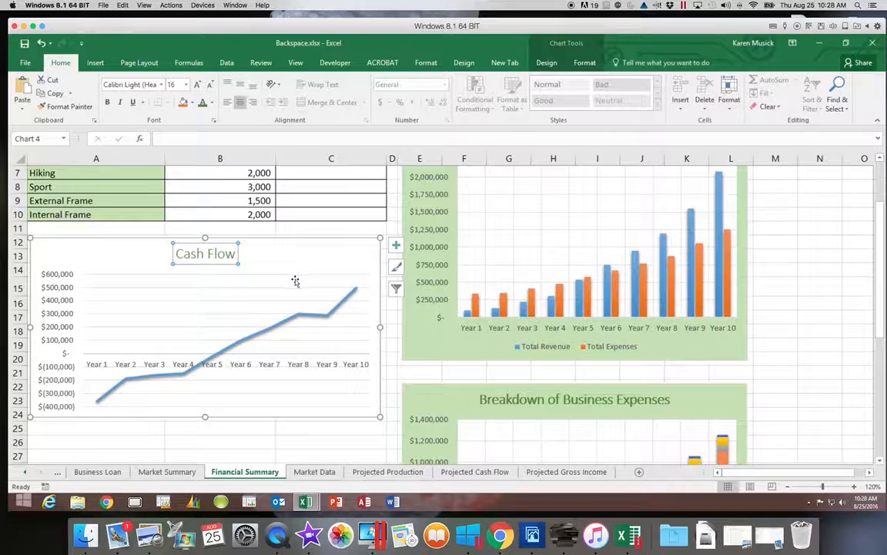
- Set the marker option of the Cash Flow data series to Automatic
mouse_move(308, 317)
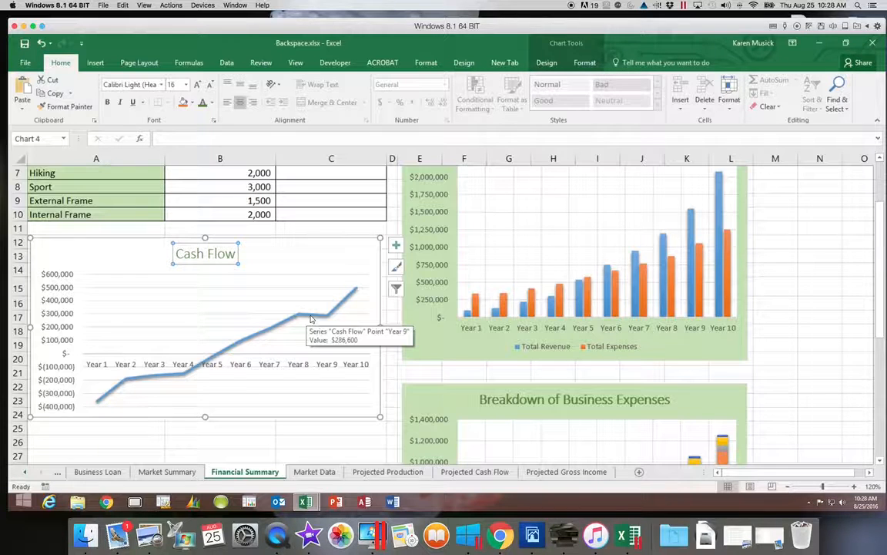
double_click(311, 317)
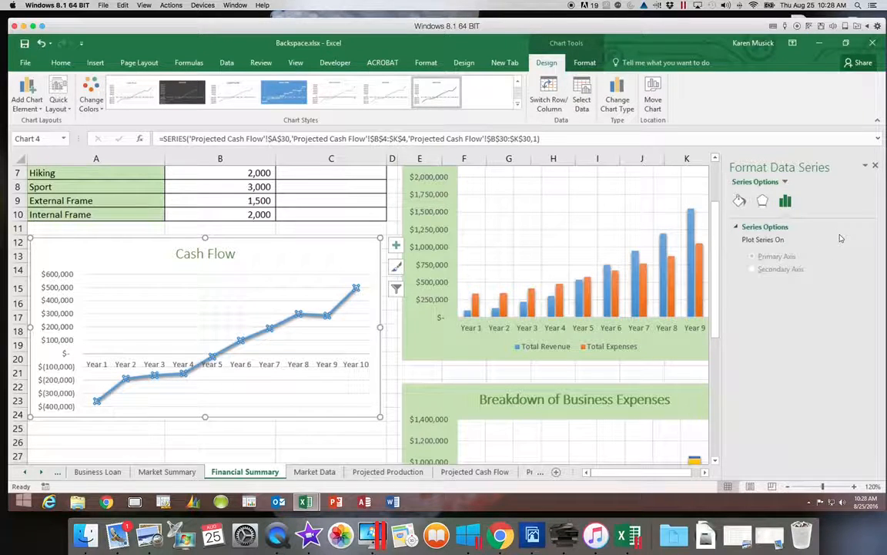
left_click(739, 202)
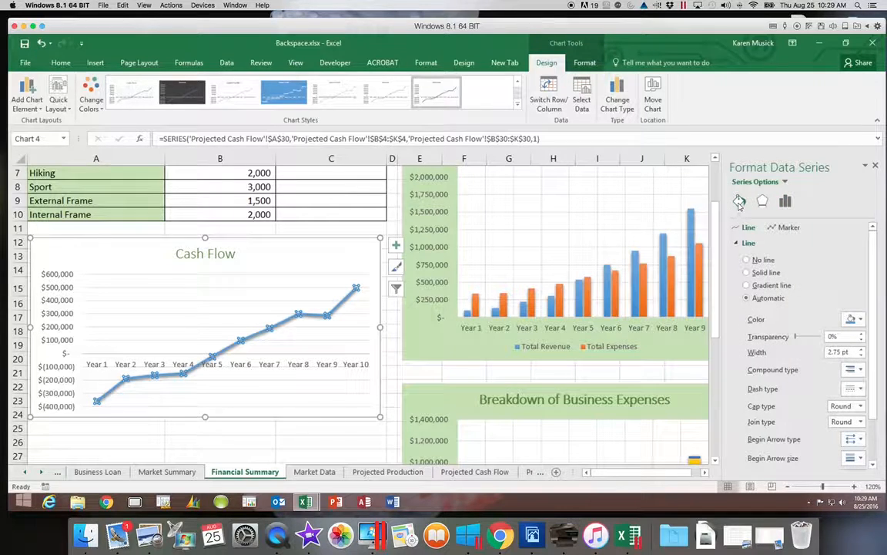
left_click(787, 229)
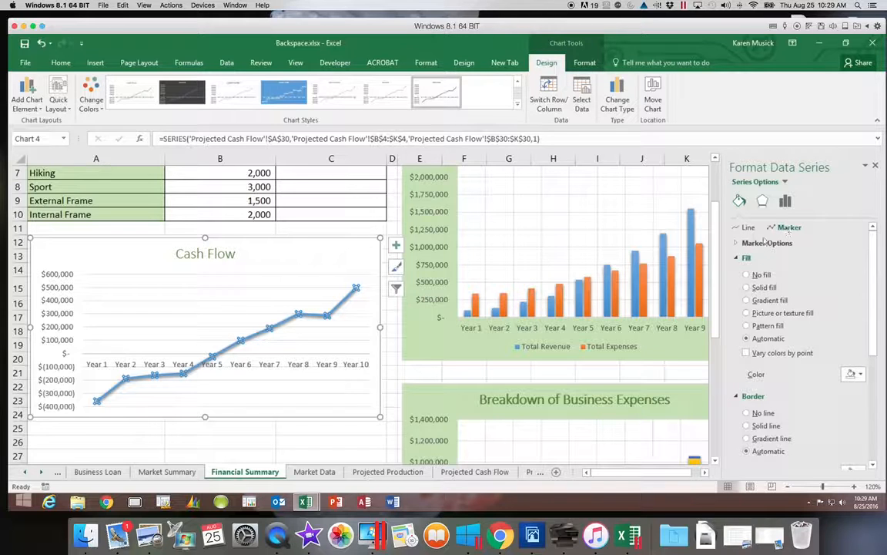
left_click(738, 244)
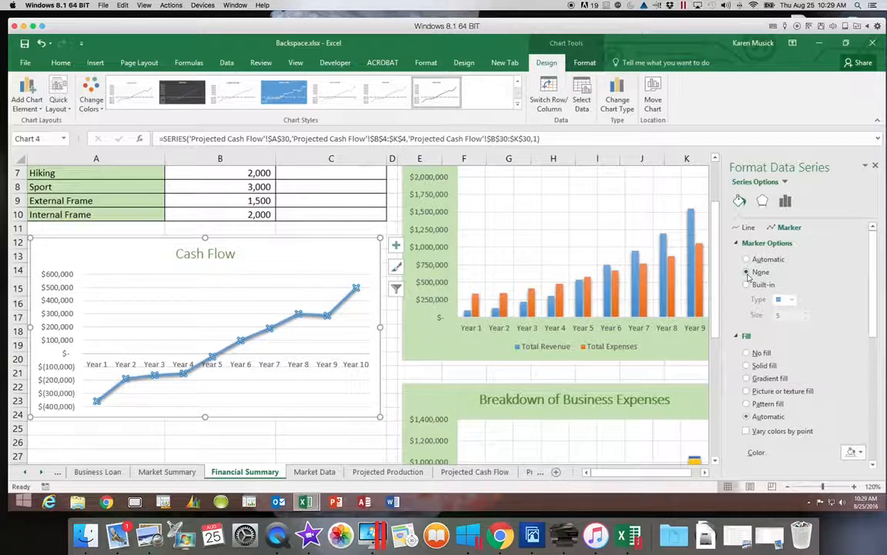
left_click(752, 263)
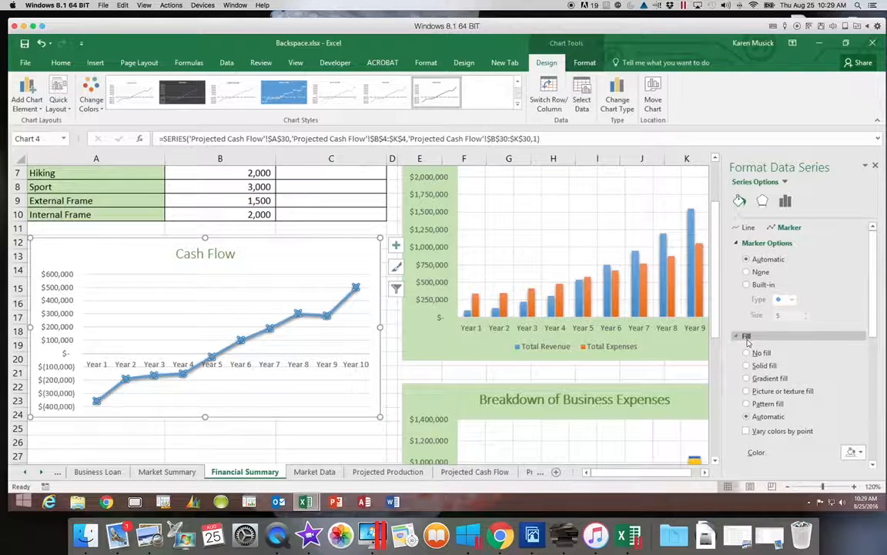
- Give the Cash Flow series markers a solid fill in the white theme color
left_click(747, 365)
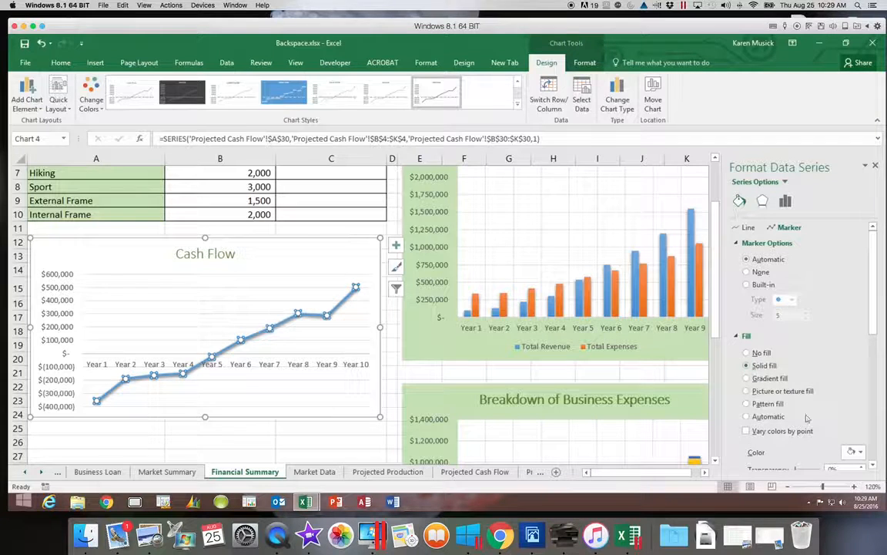
left_click(862, 452)
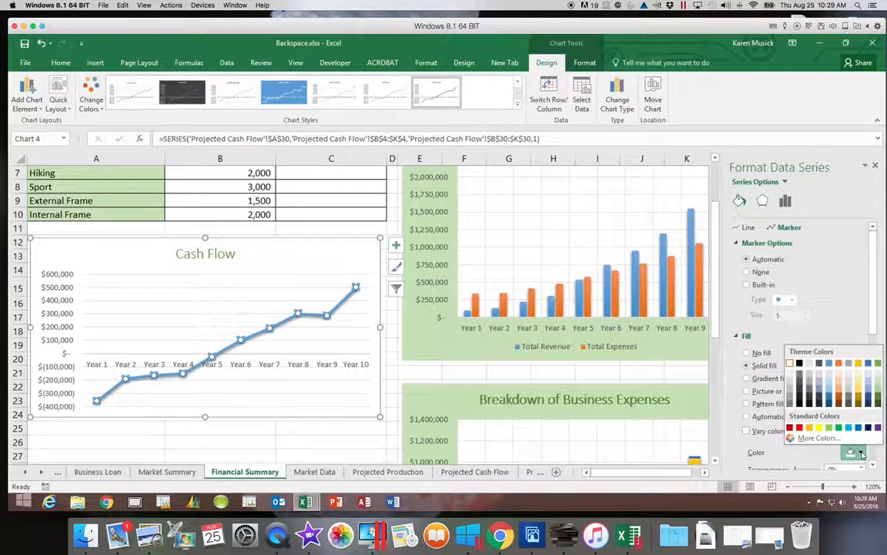
left_click(789, 364)
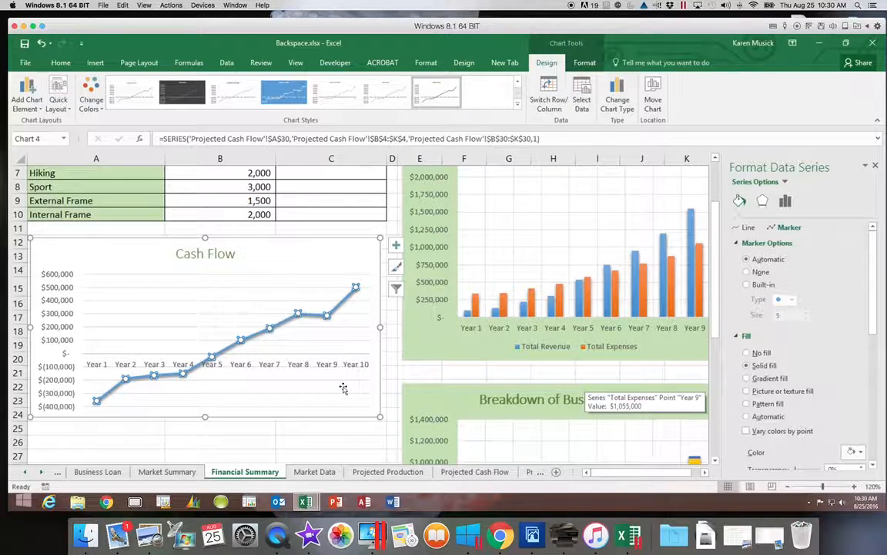
left_click(345, 262)
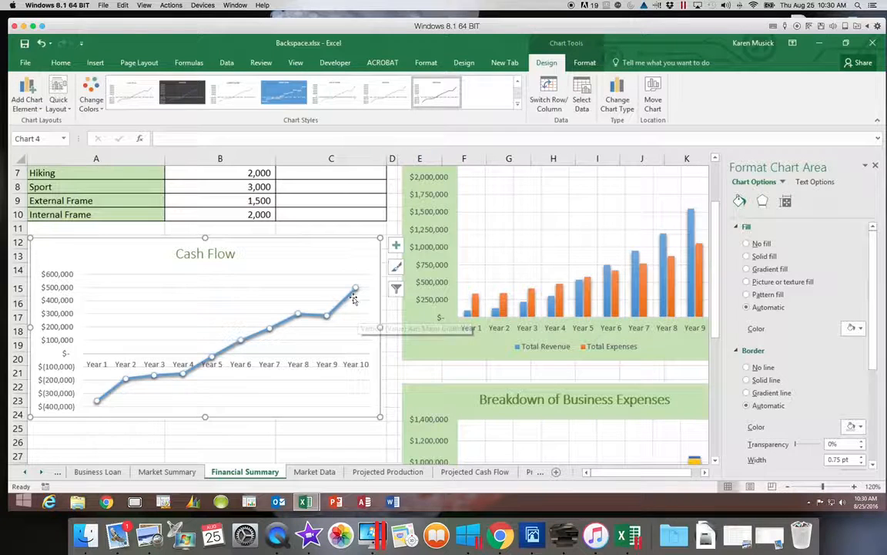
mouse_move(358, 293)
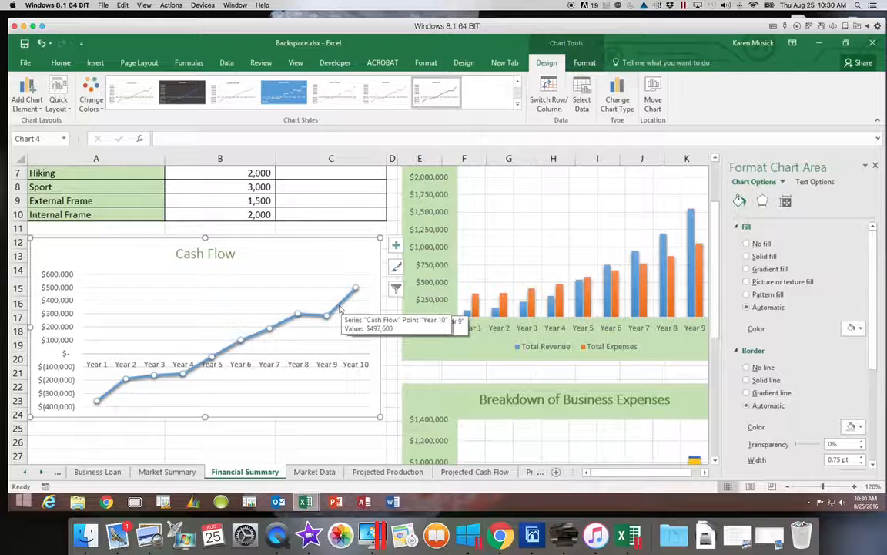
left_click(340, 308)
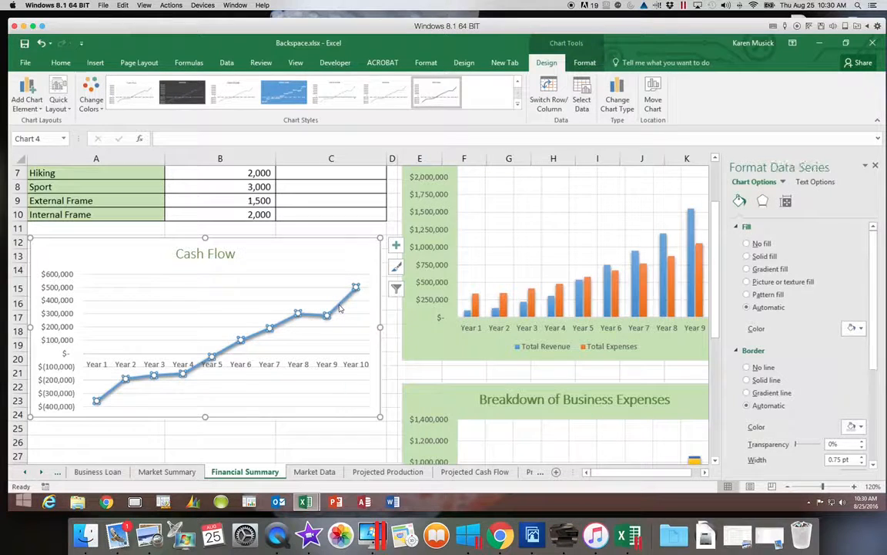
left_click(339, 308)
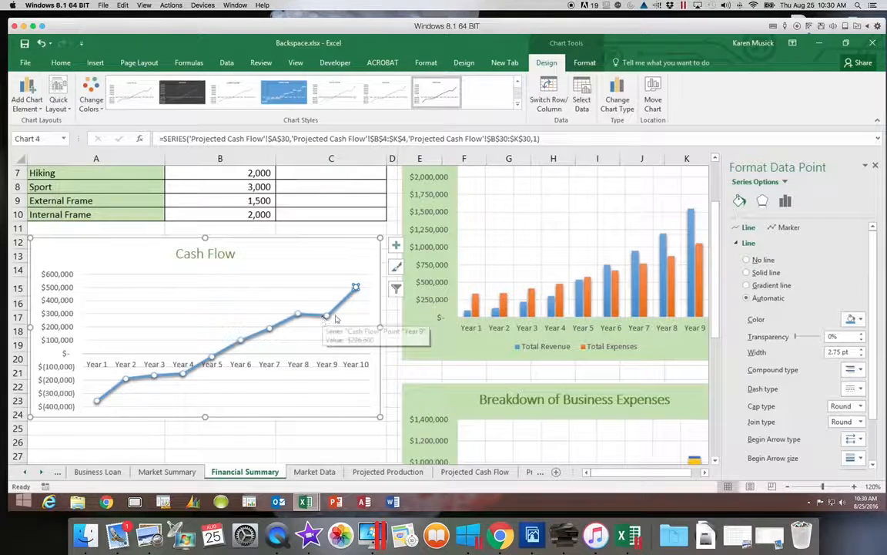
left_click(310, 318)
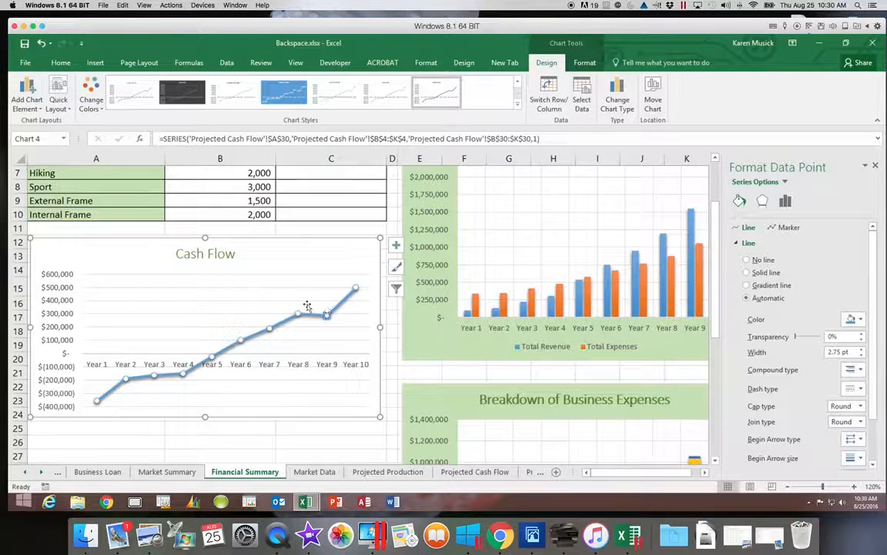
left_click(334, 276)
- Add a data label to only the Year 10 point of the Cash Flow line
left_click(339, 304)
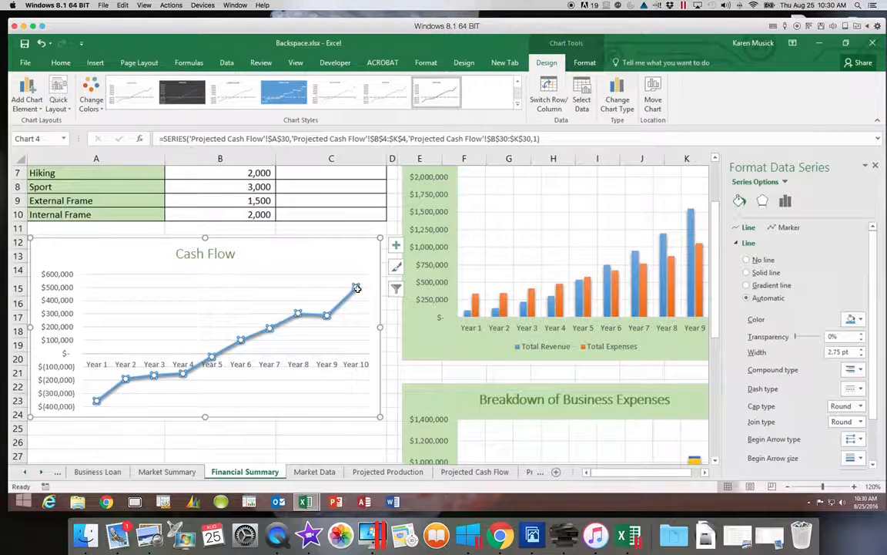
left_click(356, 288)
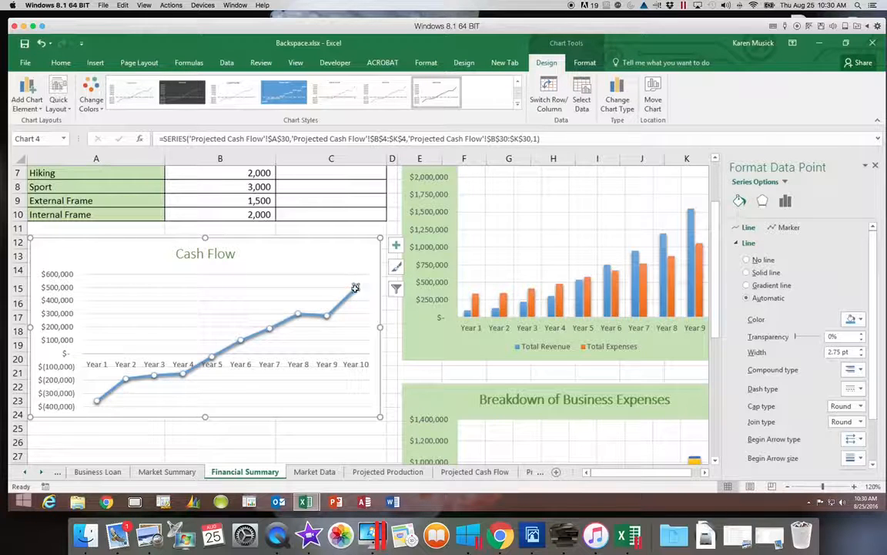
mouse_move(355, 288)
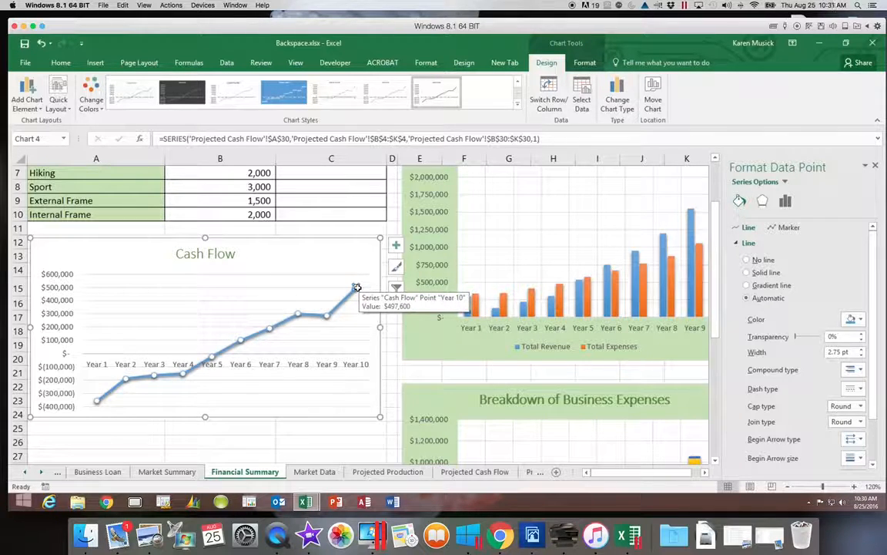
left_click(398, 247)
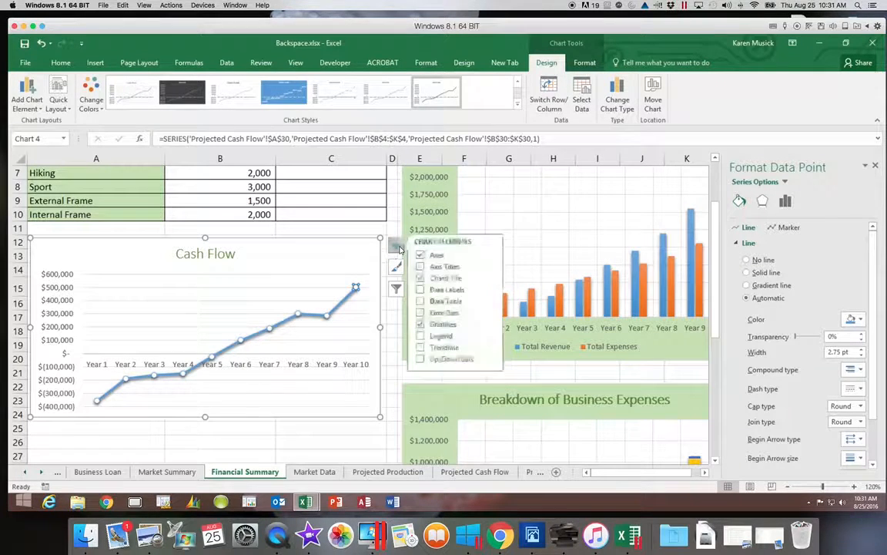
left_click(424, 289)
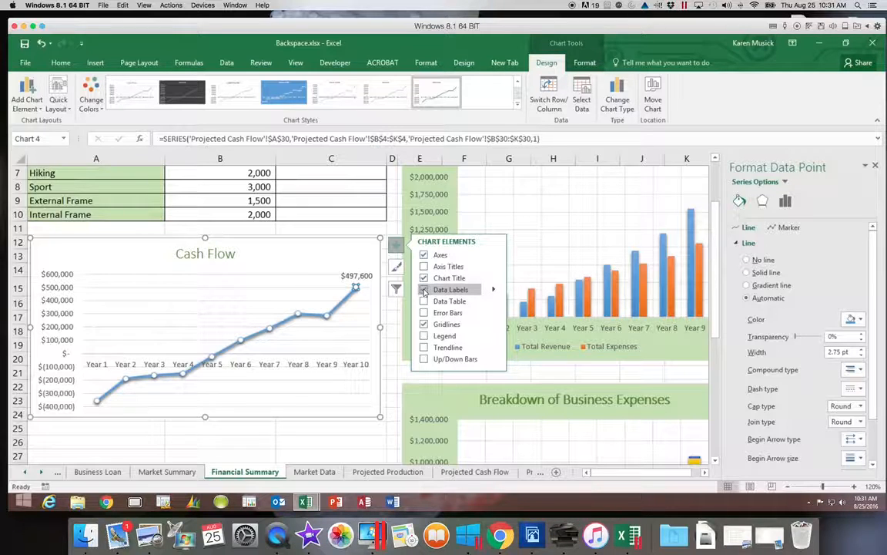
- Change the Year 10 data label to the Data Callout style
left_click(492, 289)
left_click(493, 288)
left_click(493, 290)
left_click(494, 290)
left_click(487, 291)
left_click(446, 292)
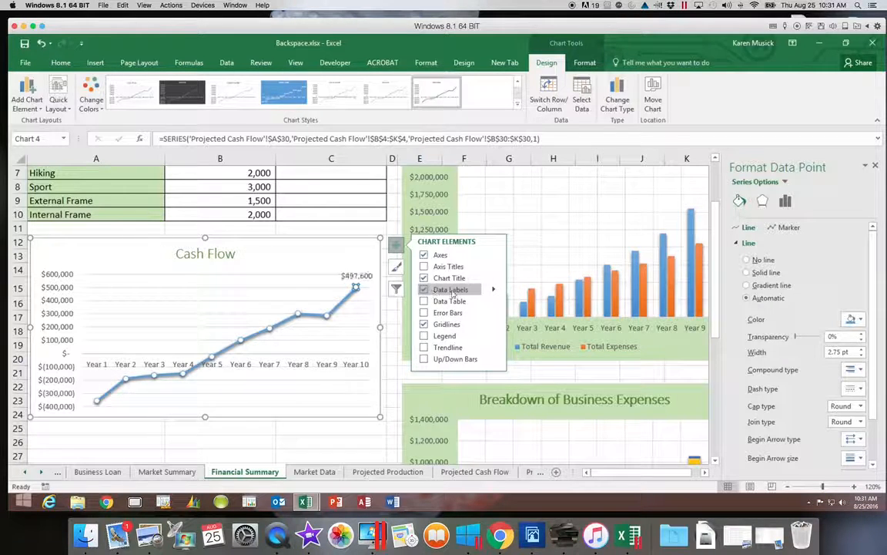
left_click(494, 290)
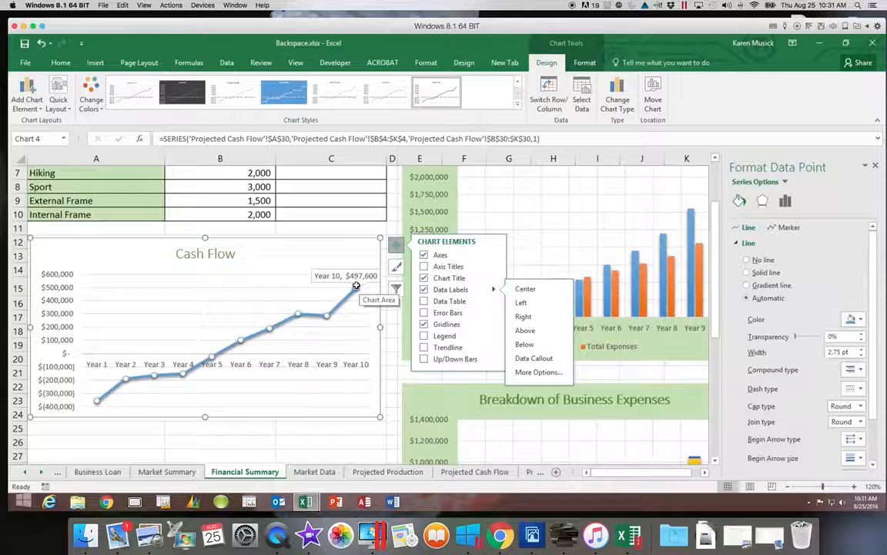
- Remove the category name from the Year 10 callout so its label contains only the value, and deselect the chart
left_click(540, 372)
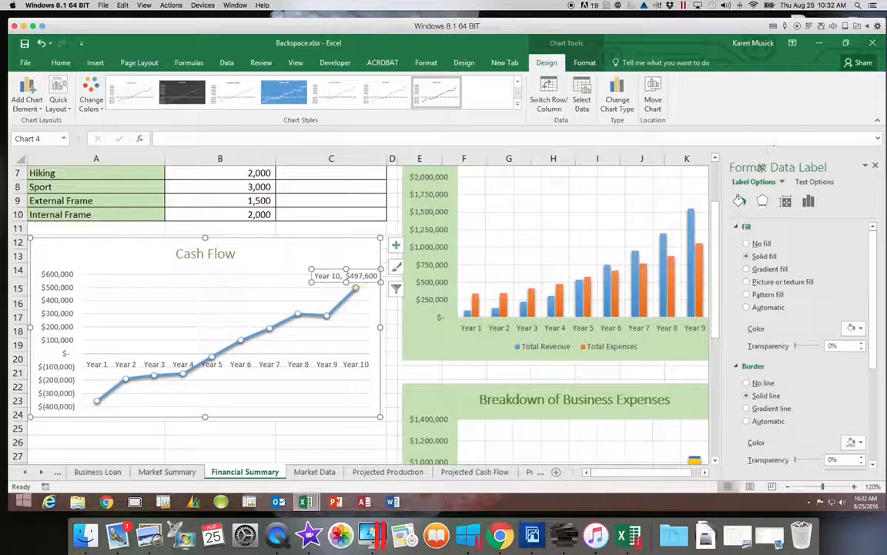
left_click(809, 203)
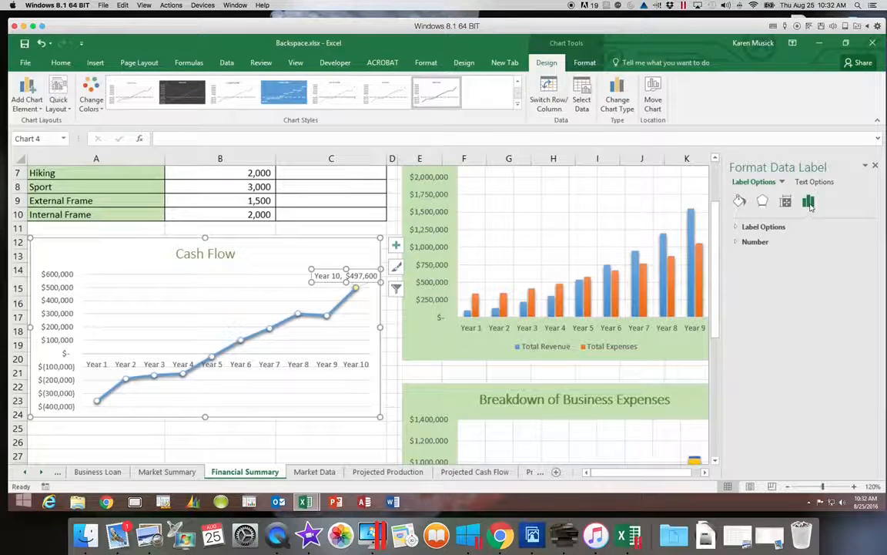
left_click(737, 227)
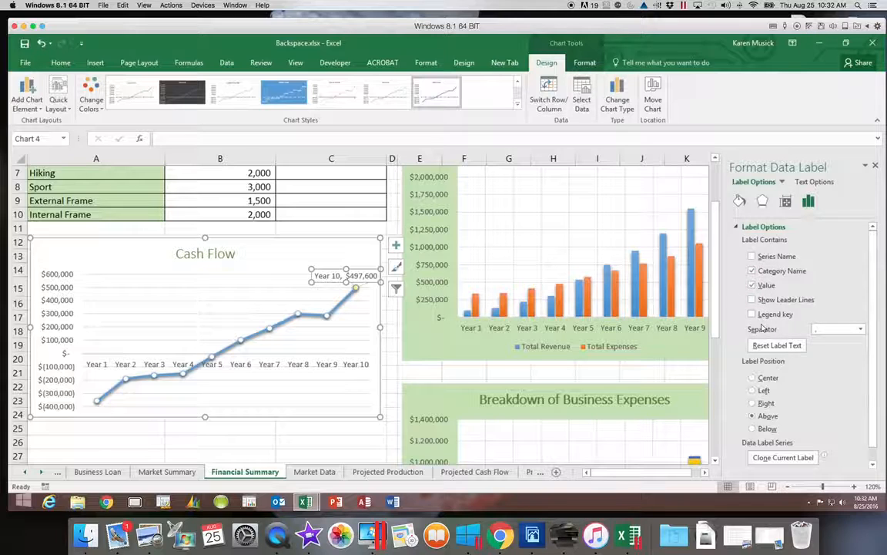
left_click(752, 271)
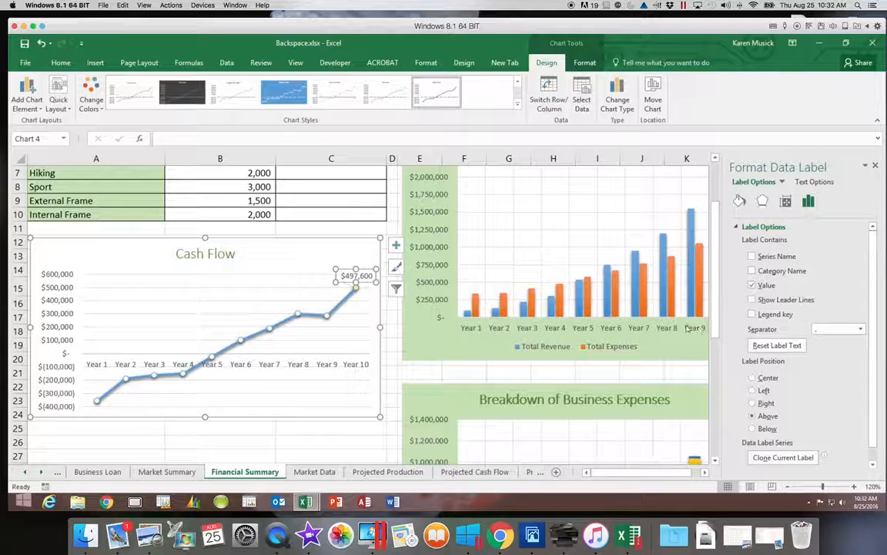
left_click(875, 166)
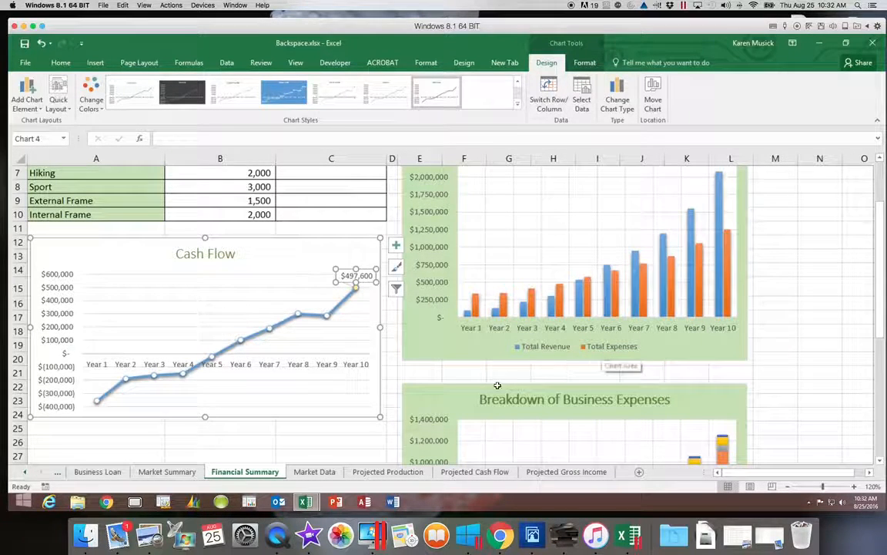
left_click(339, 438)
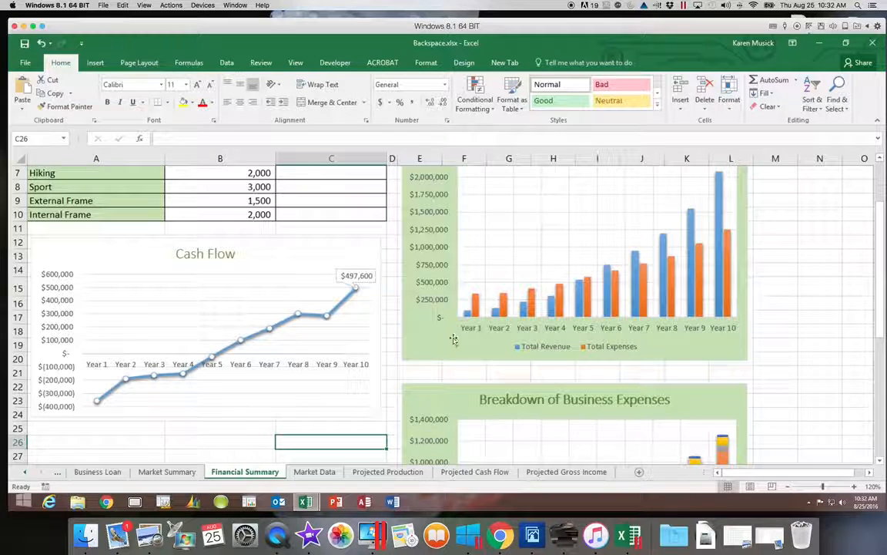
left_click(797, 29)
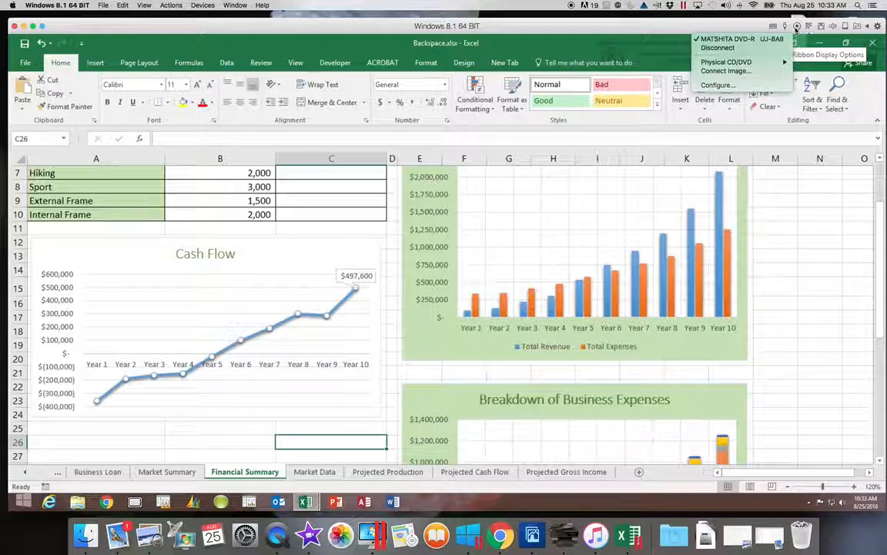